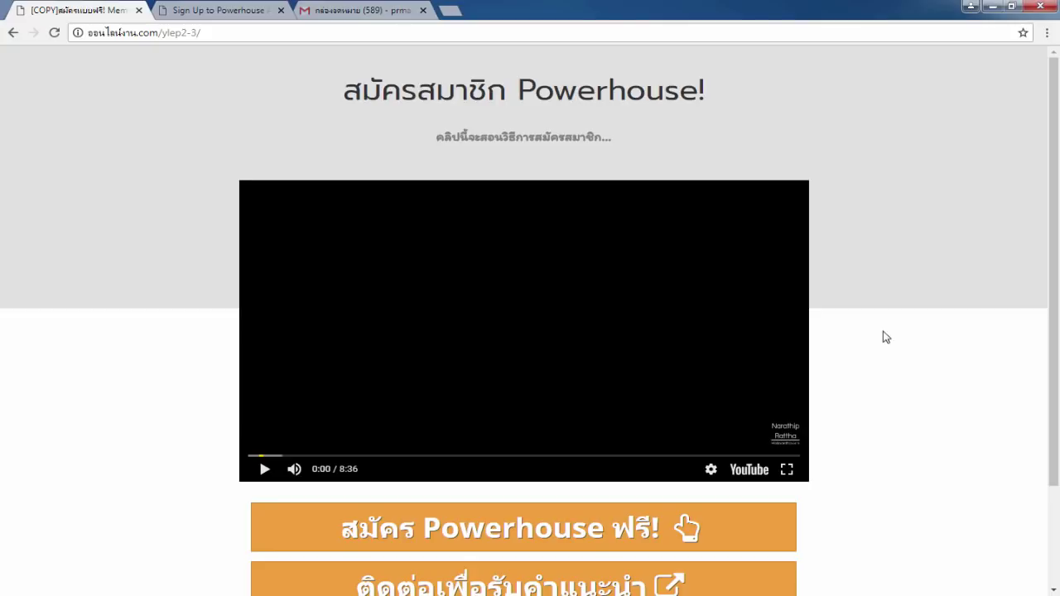
Open the Powerhouse signup form and enter the member's first and last name.
drag(1046, 172, 1046, 271)
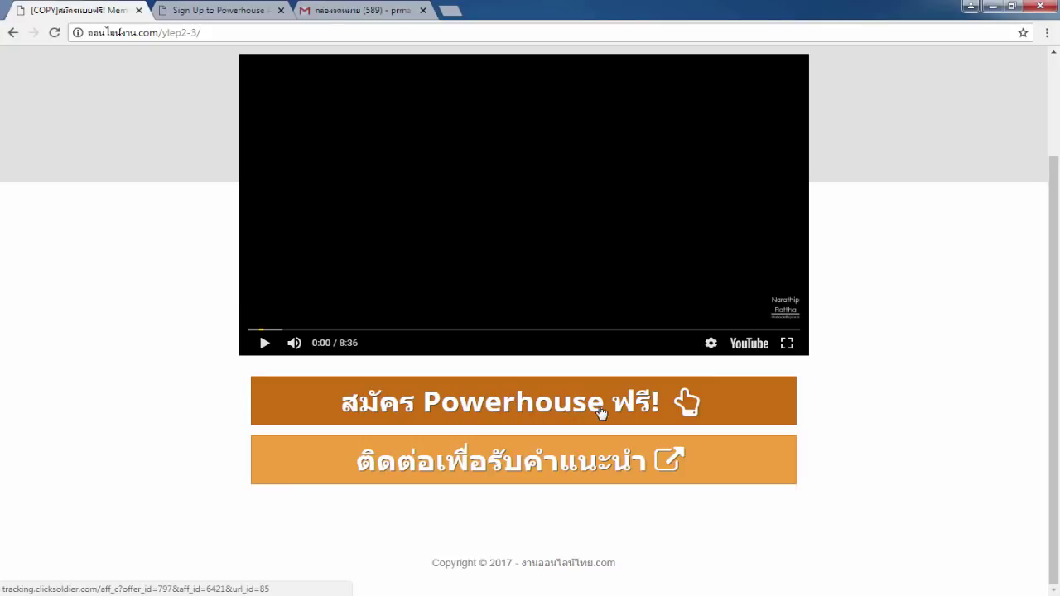
click(223, 8)
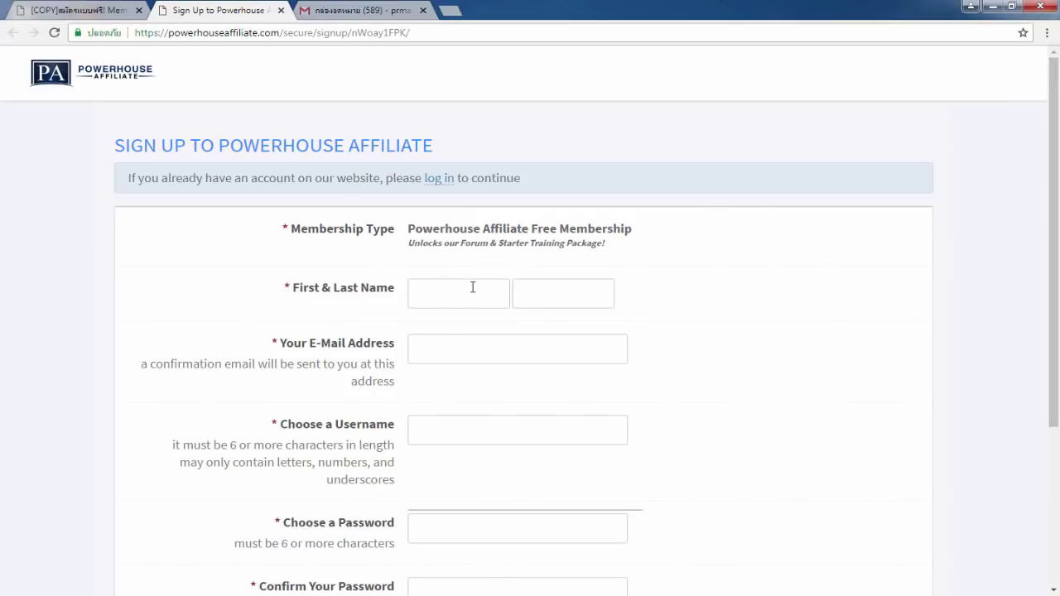
click(429, 298)
scroll(443, 221, down, 1)
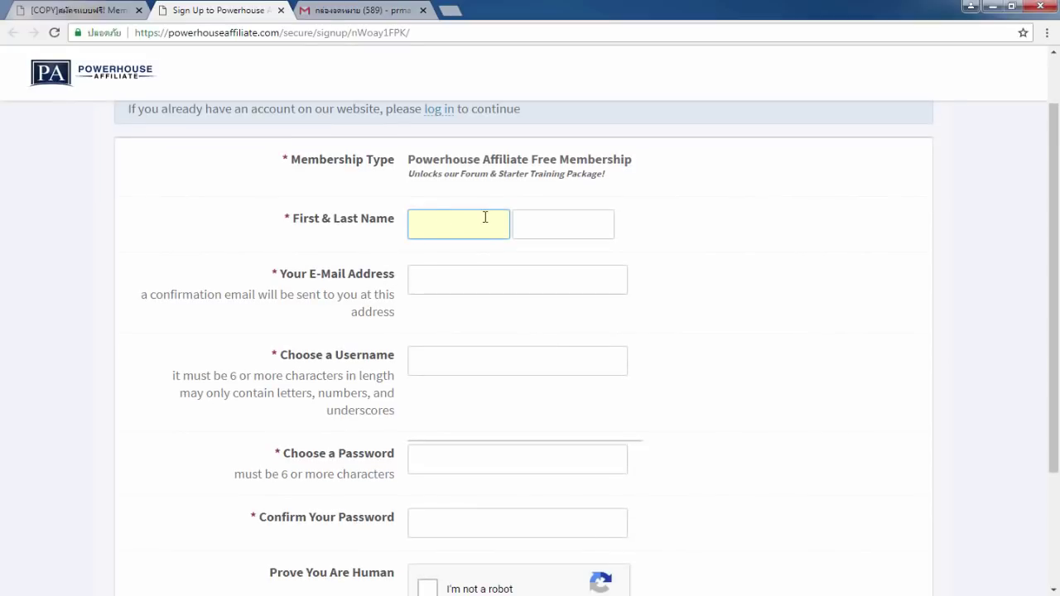
click(529, 227)
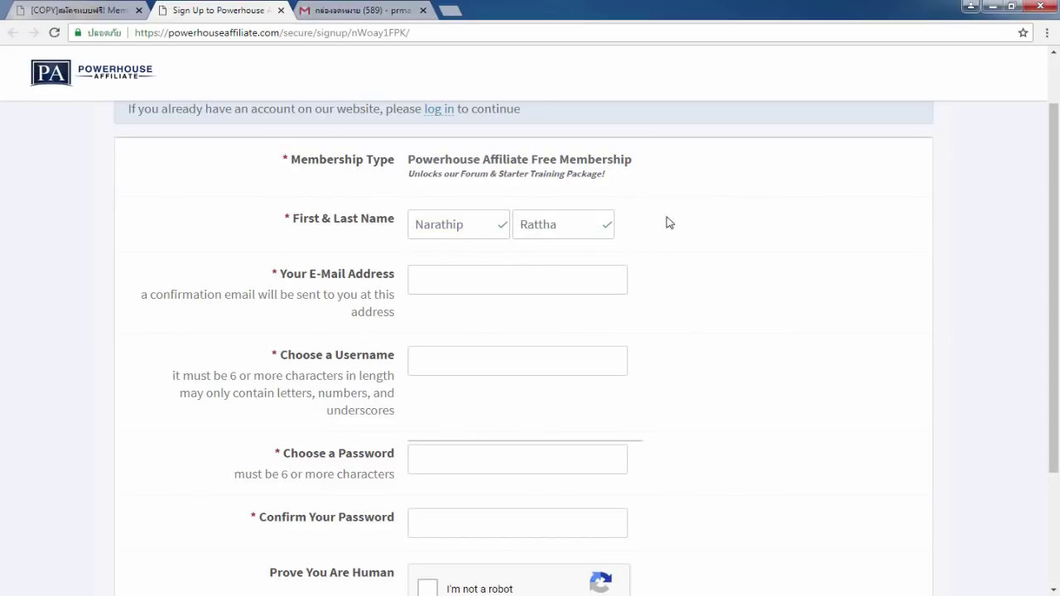
Fill in the saved e-mail address suggestion and paste the chosen username.
click(454, 284)
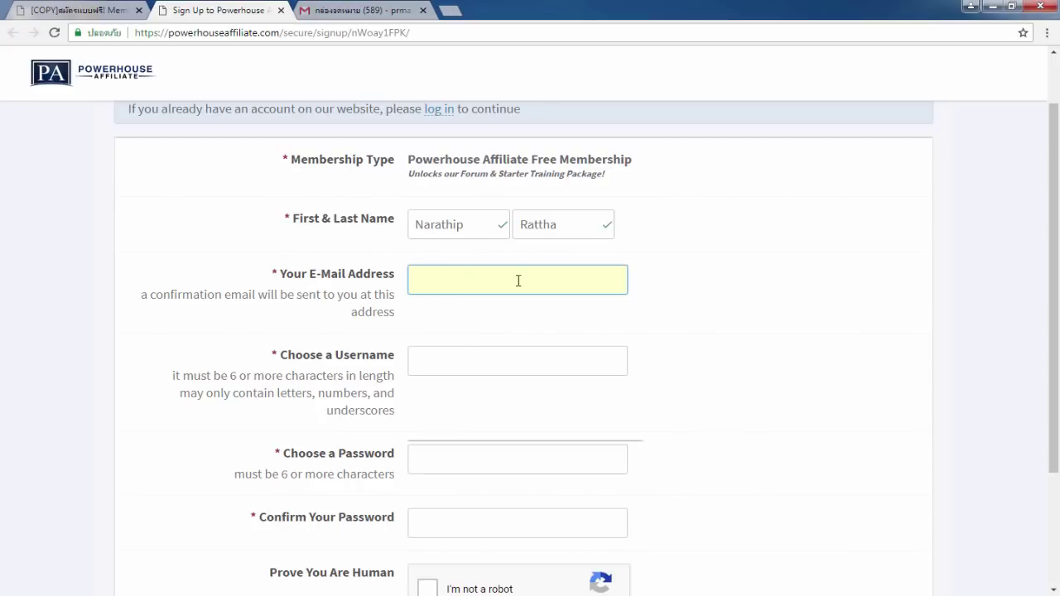
text(pr)
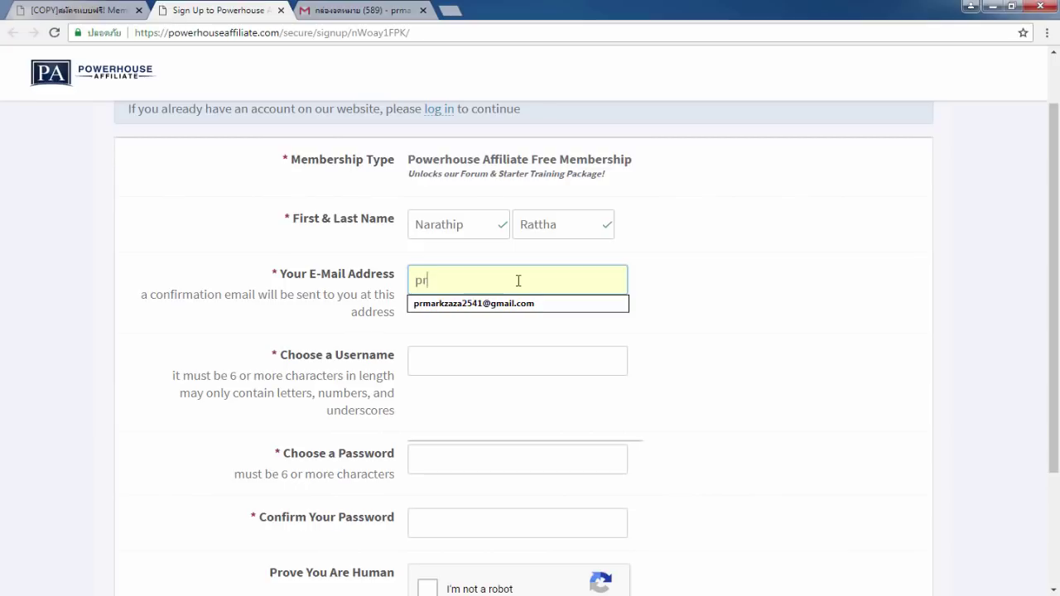
key(Down)
key(Return)
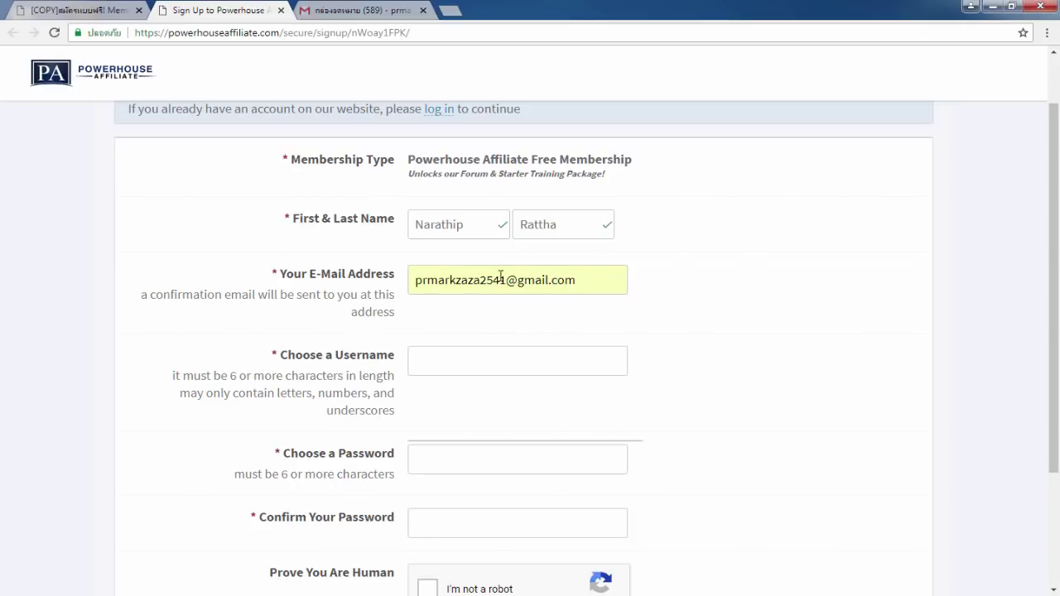
scroll(579, 284, down, 1)
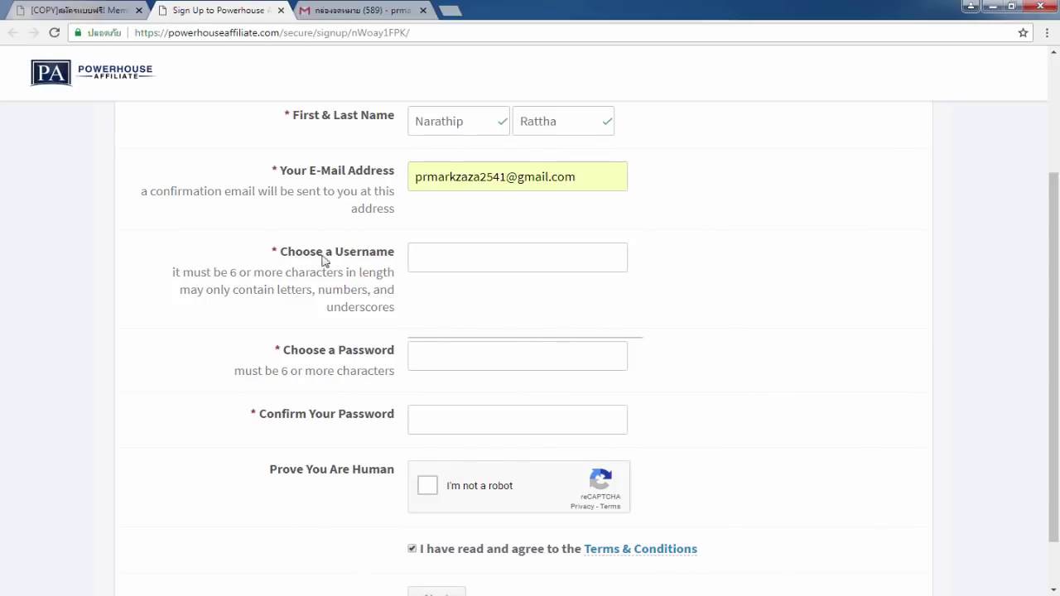
click(441, 256)
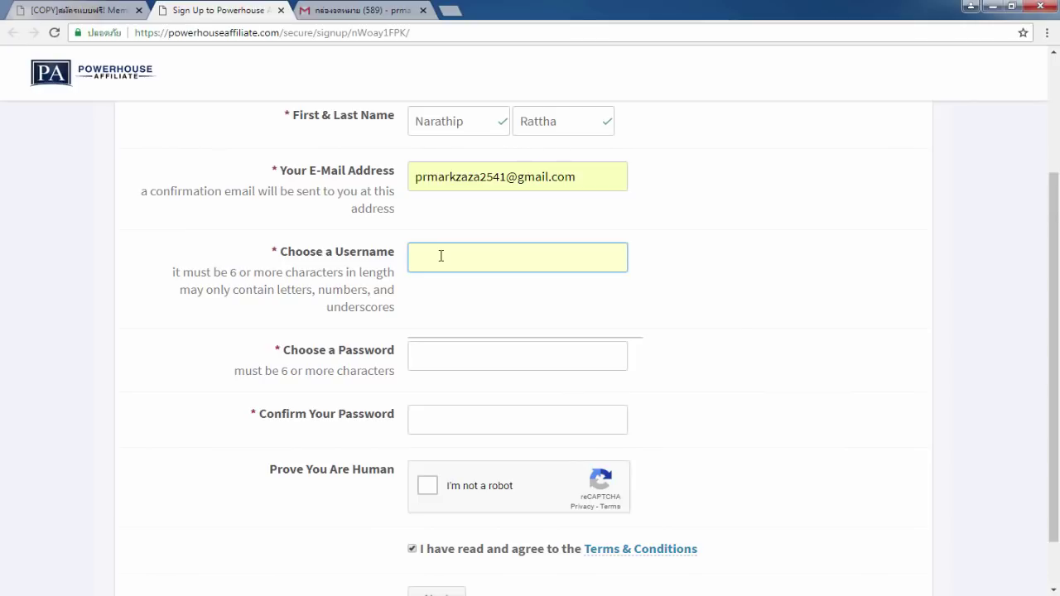
text(ceobiz351)
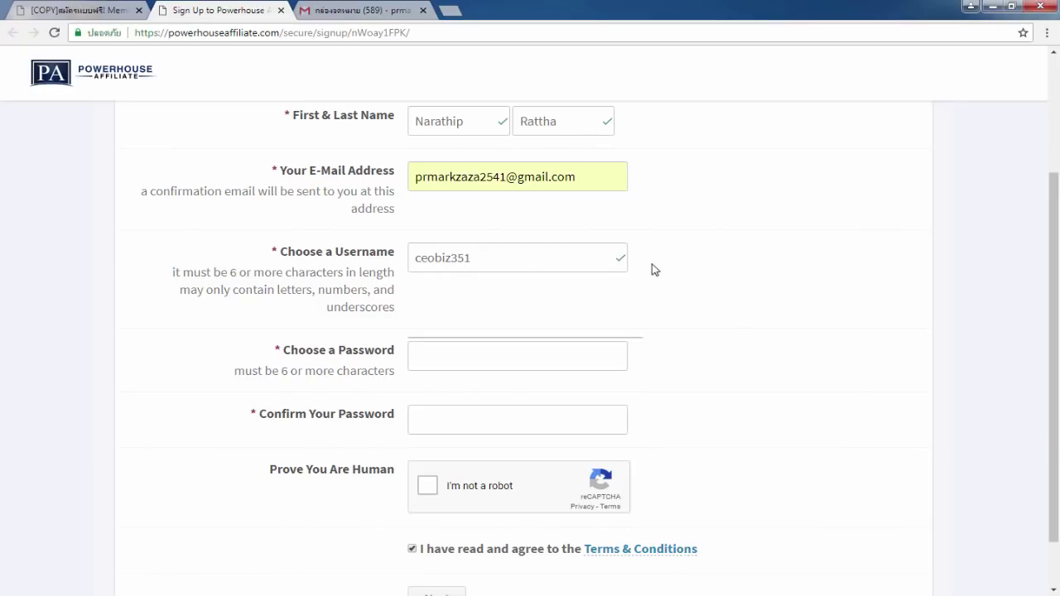
Enter the account password and confirm it.
drag(1059, 269, 1058, 309)
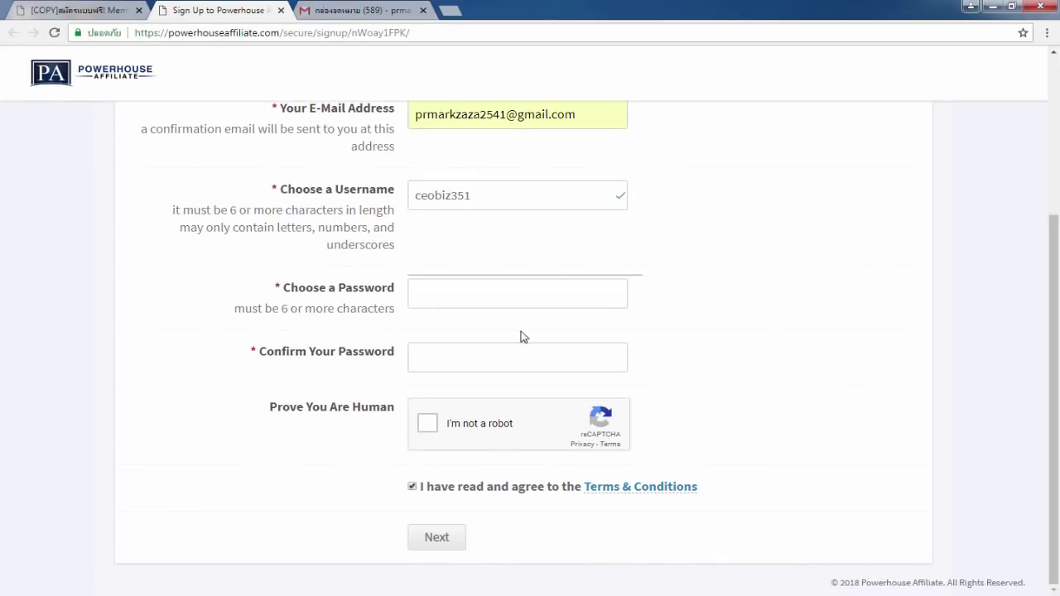
click(450, 291)
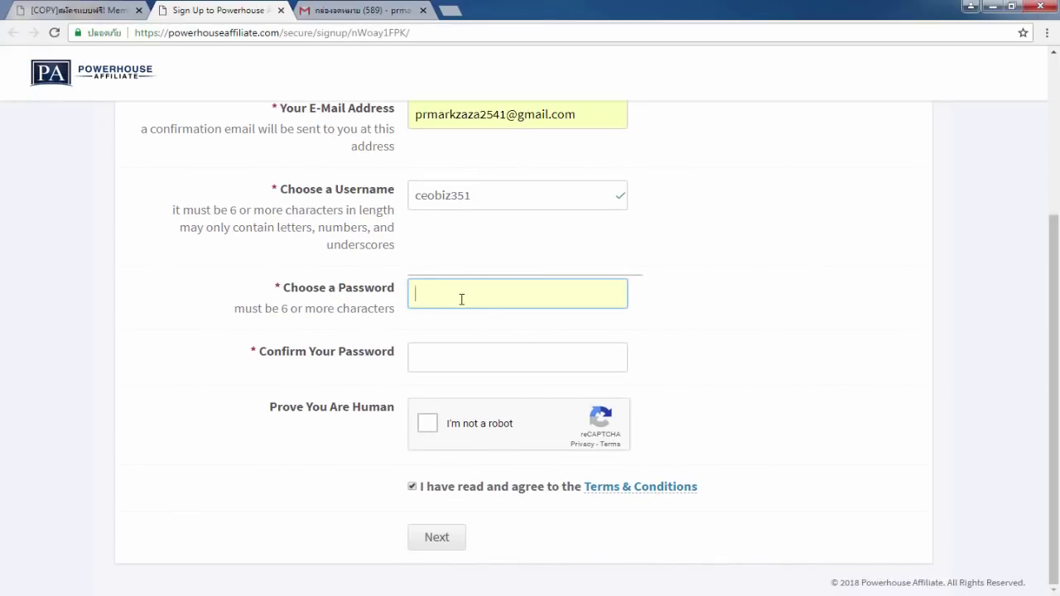
text(••••••••••)
click(501, 352)
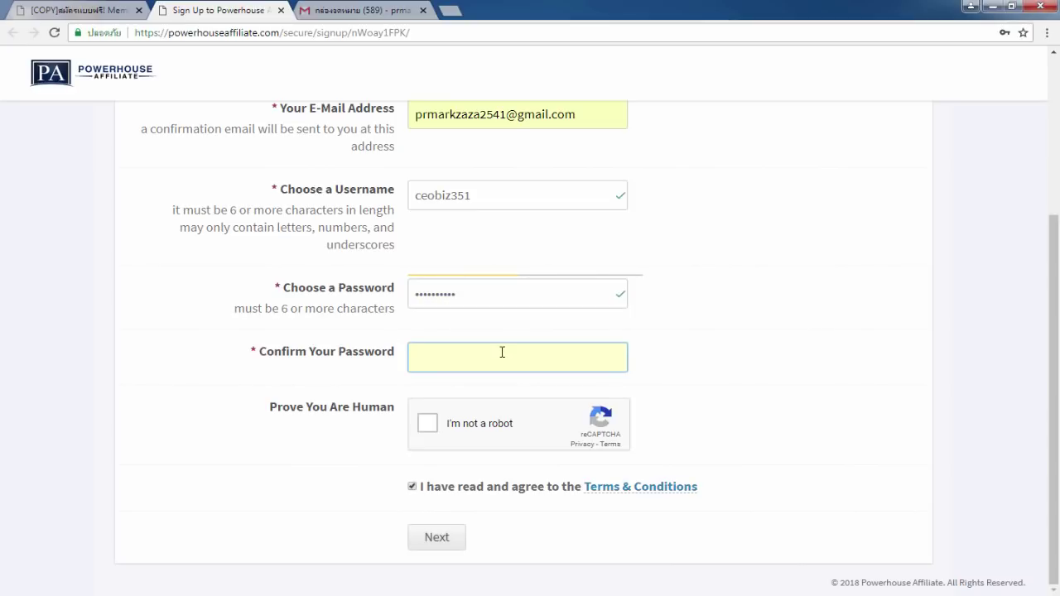
text(•••••)
click(772, 332)
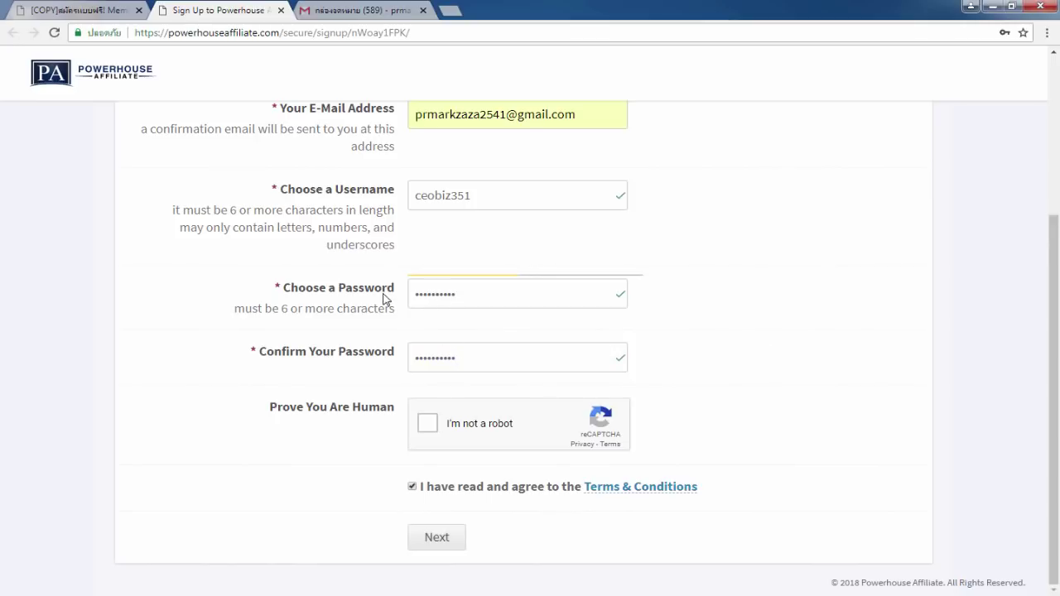
click(431, 296)
Pass the I'm not a robot check by selecting the bus images.
click(427, 424)
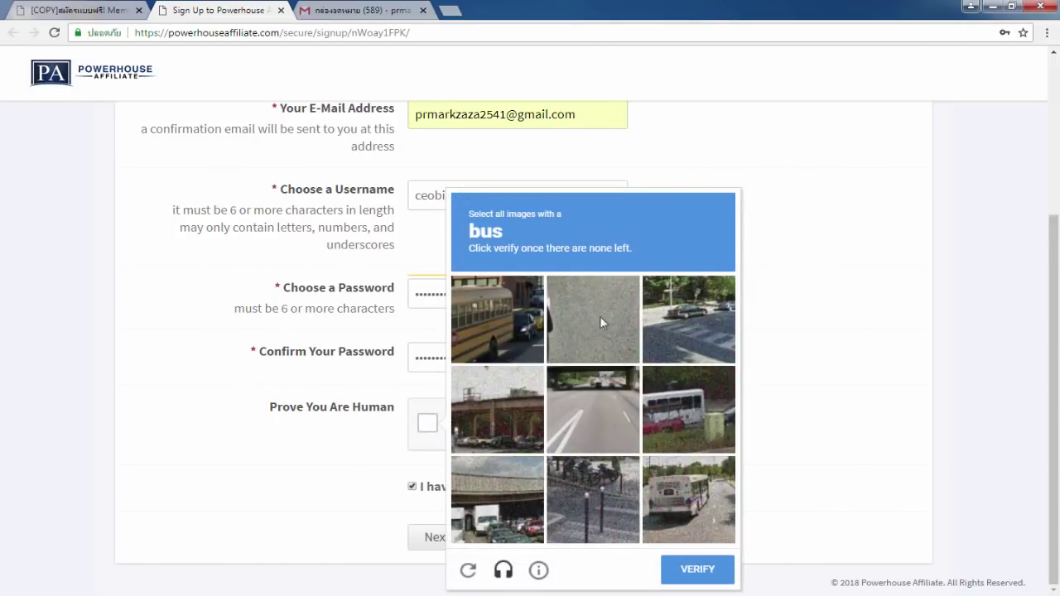
double_click(476, 232)
click(496, 234)
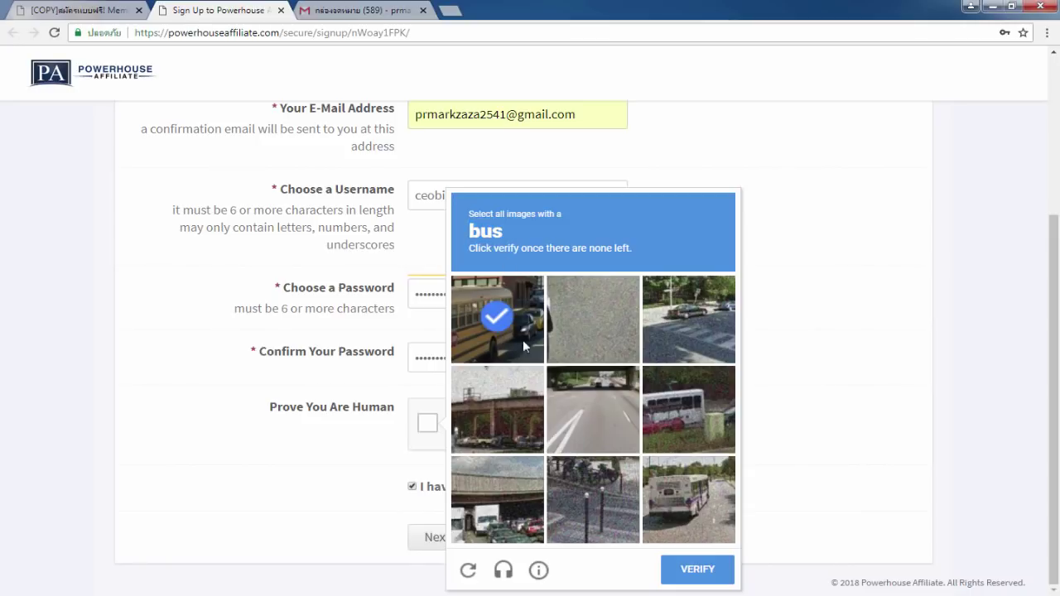
click(709, 406)
click(707, 504)
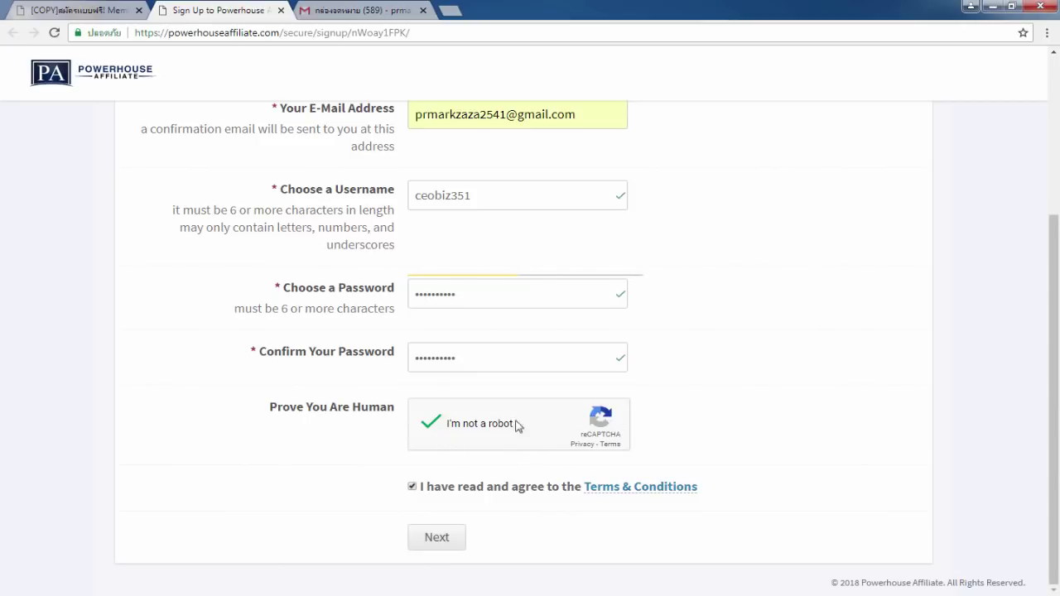
Submit the signup form and note the check-your-mailbox confirmation notice.
click(448, 537)
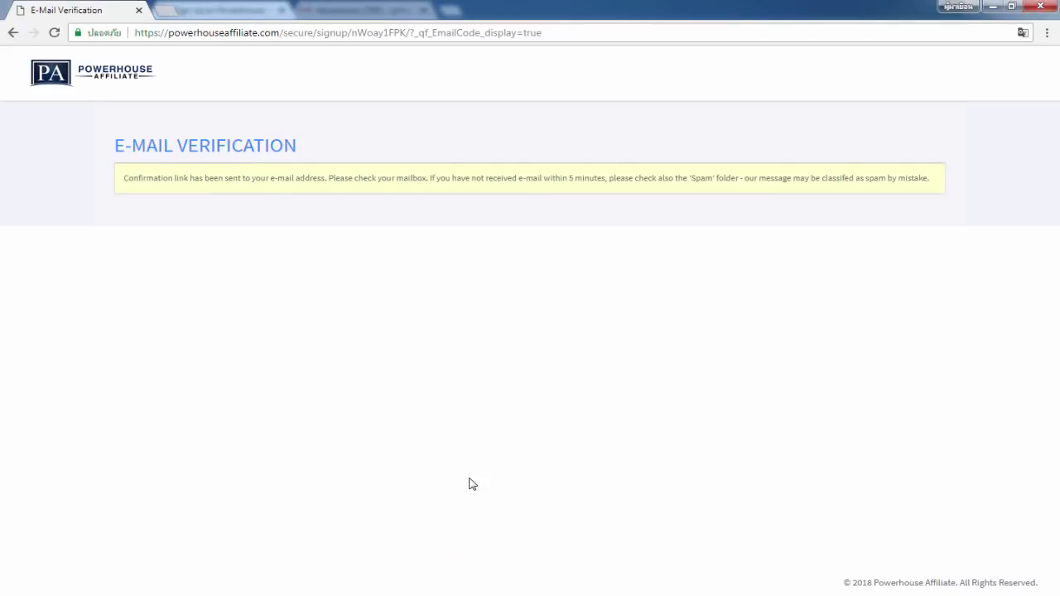
drag(124, 178, 433, 178)
click(403, 180)
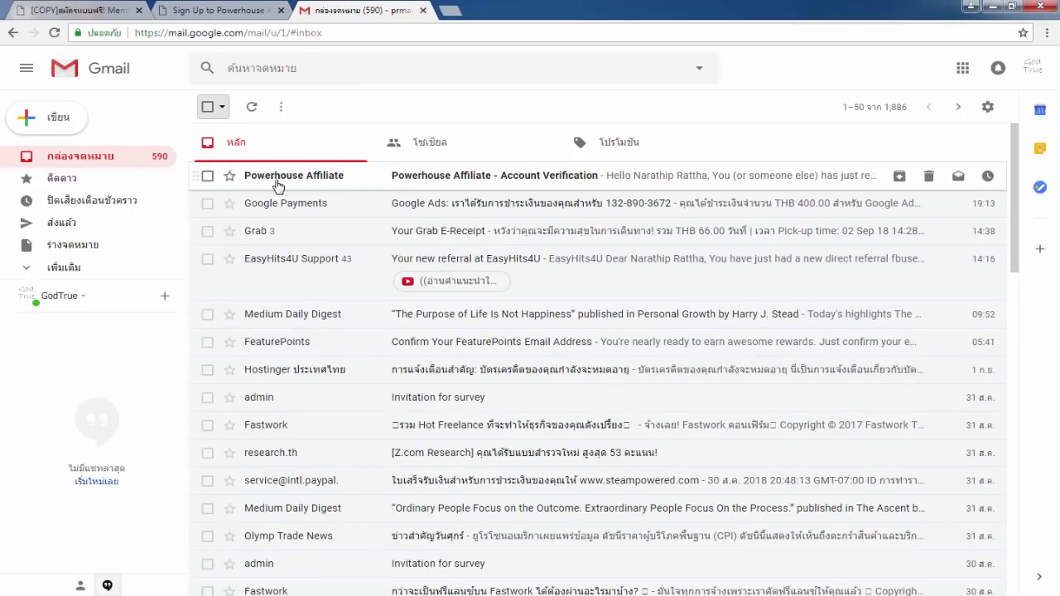
Open the 'Powerhouse Affiliate - Account Verification' e-mail and follow its activation link.
mouse_move(281, 186)
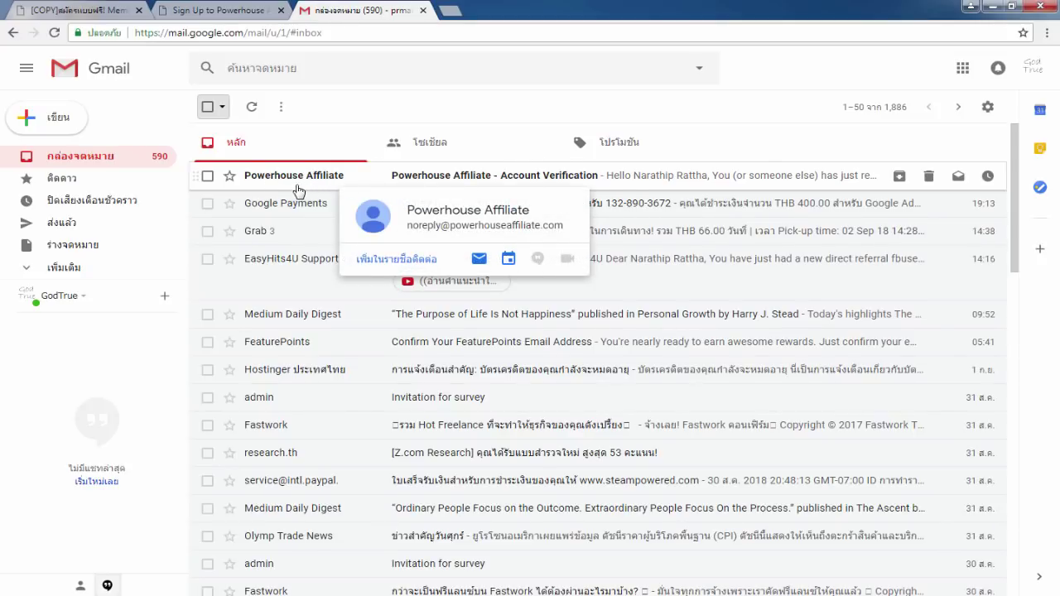
click(303, 181)
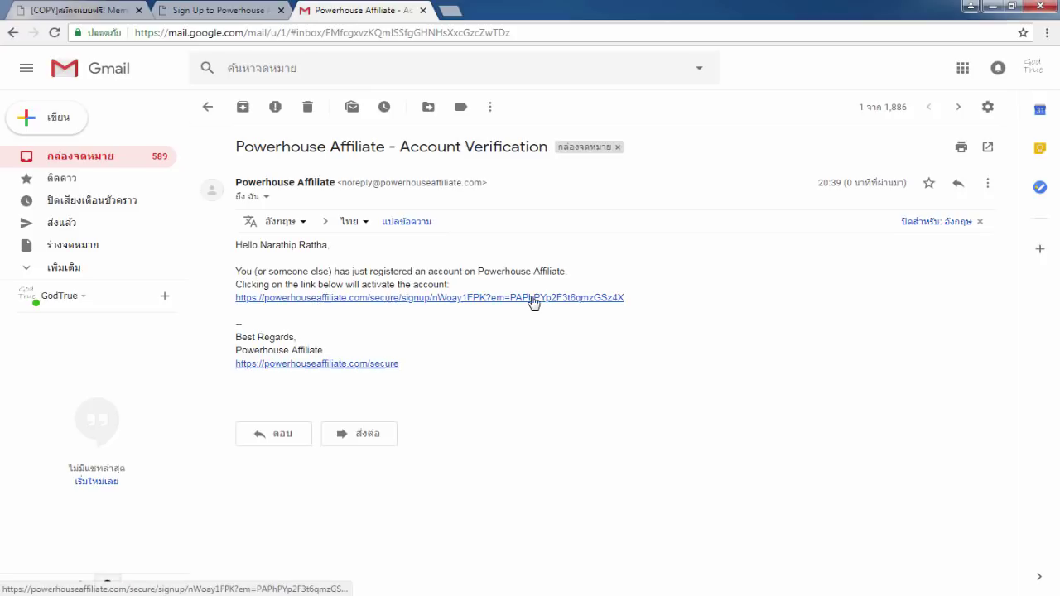
click(395, 298)
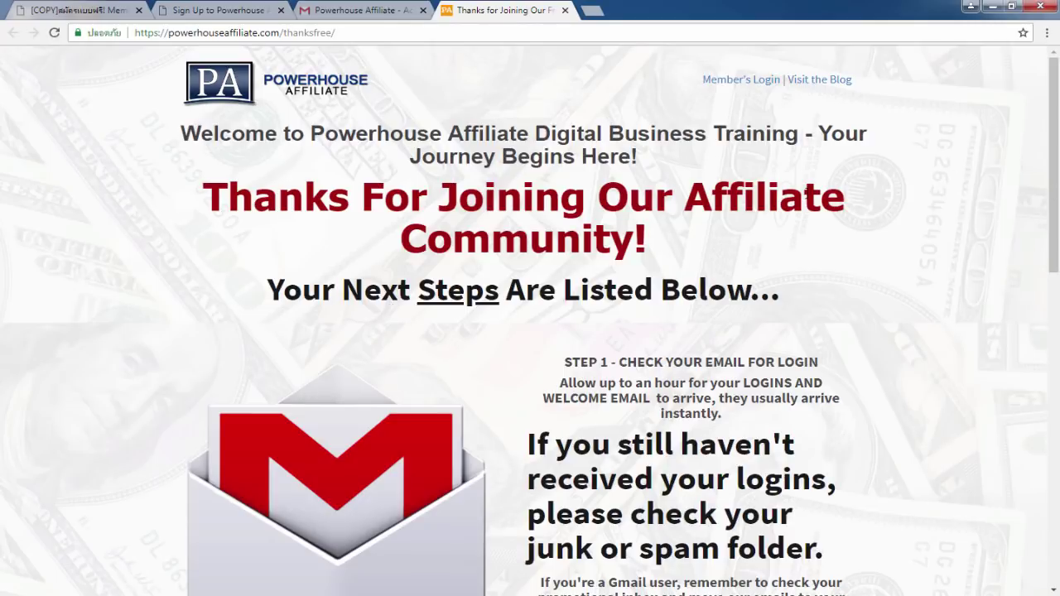
Scroll through the Thanks For Joining page, then return to the Gmail verification e-mail.
scroll(490, 229, down, 5)
scroll(372, 307, up, 1)
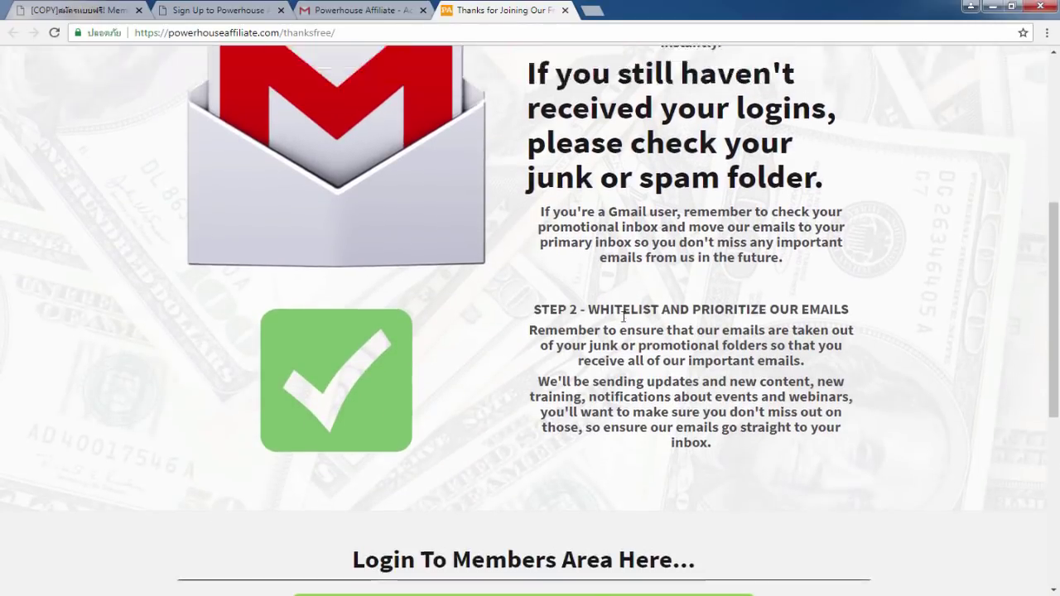
scroll(623, 316, up, 5)
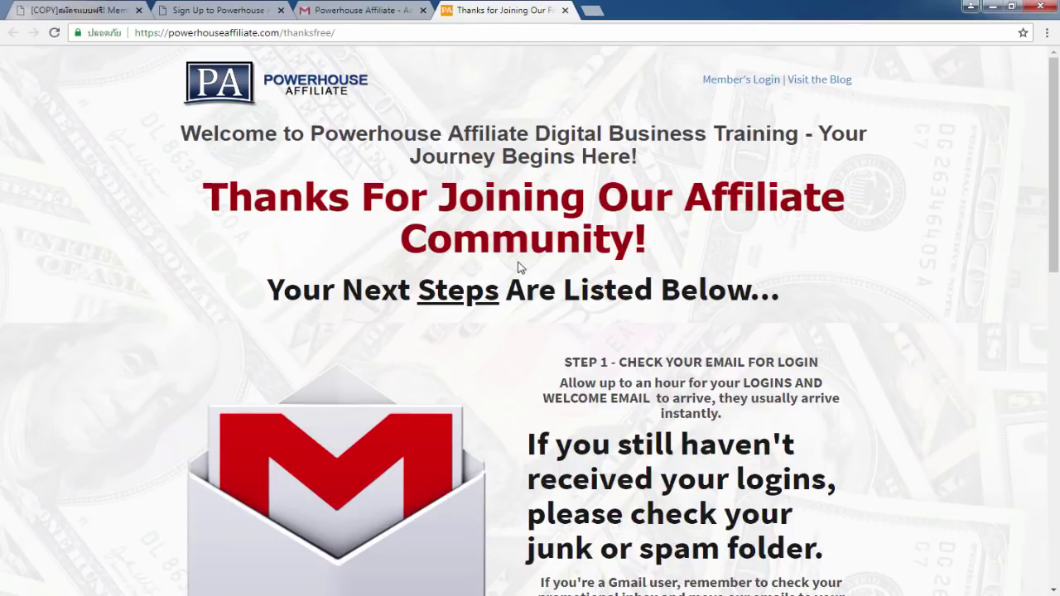
click(348, 12)
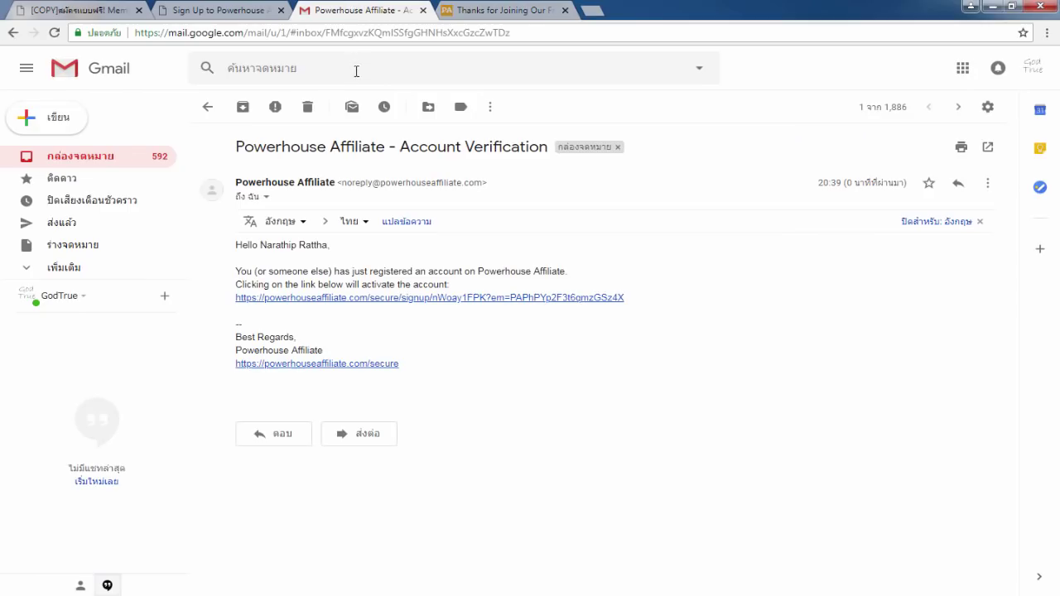
Go back to the inbox and open the Powerhouse Affiliate Registration e-mail.
click(212, 105)
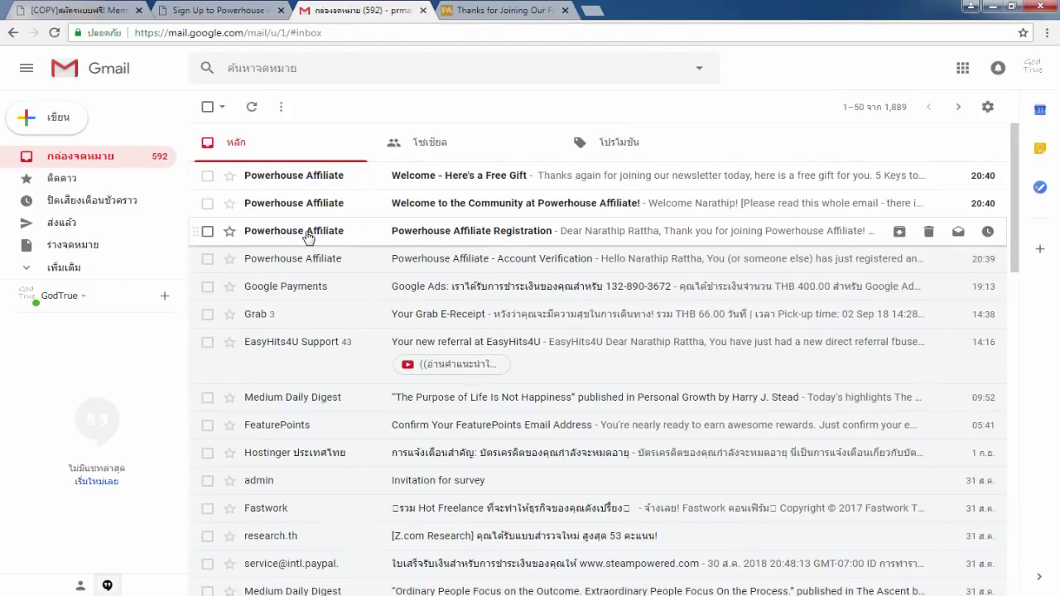
mouse_move(288, 238)
click(496, 231)
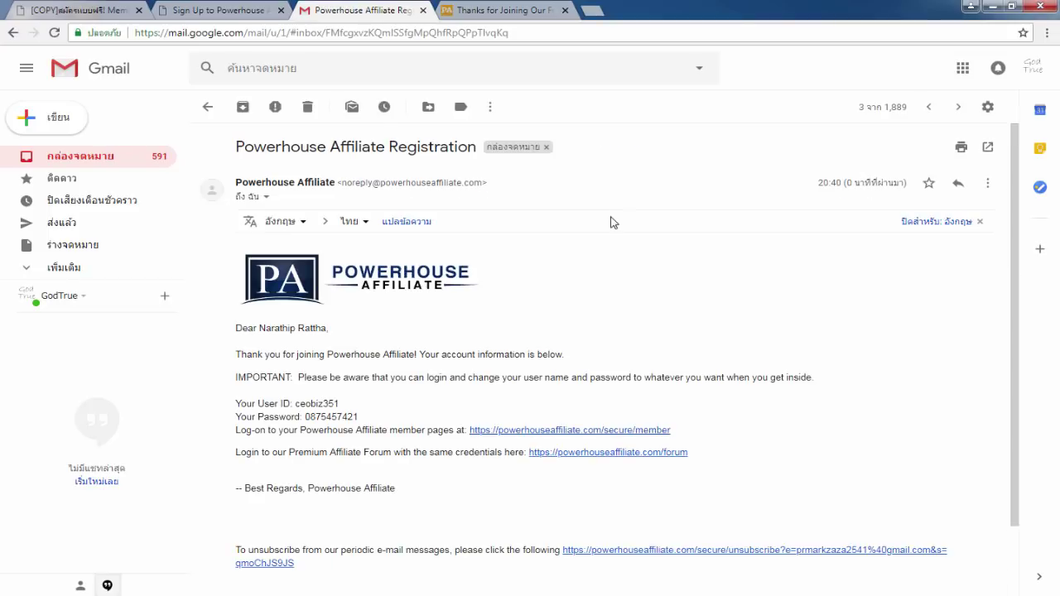
Review the user ID and password lines, then follow the member-page link.
drag(257, 403, 286, 404)
drag(257, 416, 299, 417)
click(284, 403)
drag(260, 403, 291, 419)
click(265, 417)
click(414, 418)
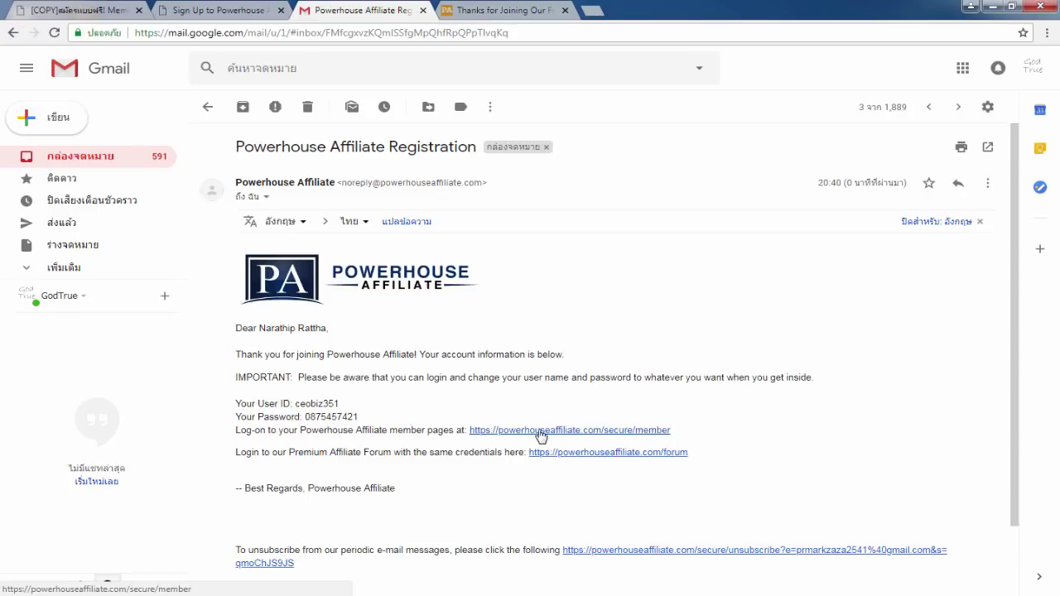
click(580, 430)
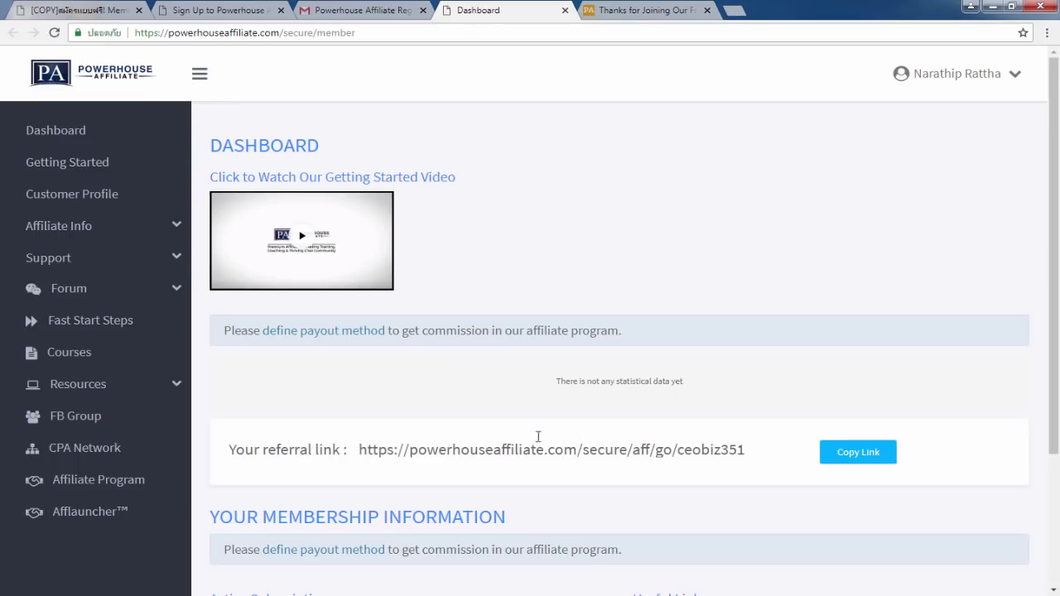
Copy the user ID and password from the registration e-mail into the login form.
scroll(610, 461, down, 2)
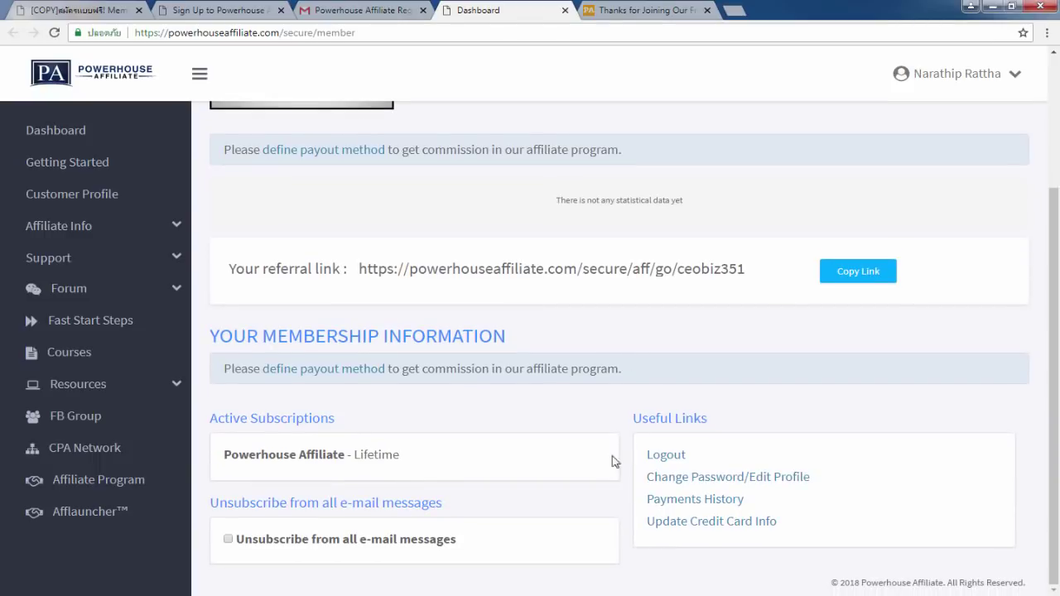
scroll(440, 464, up, 2)
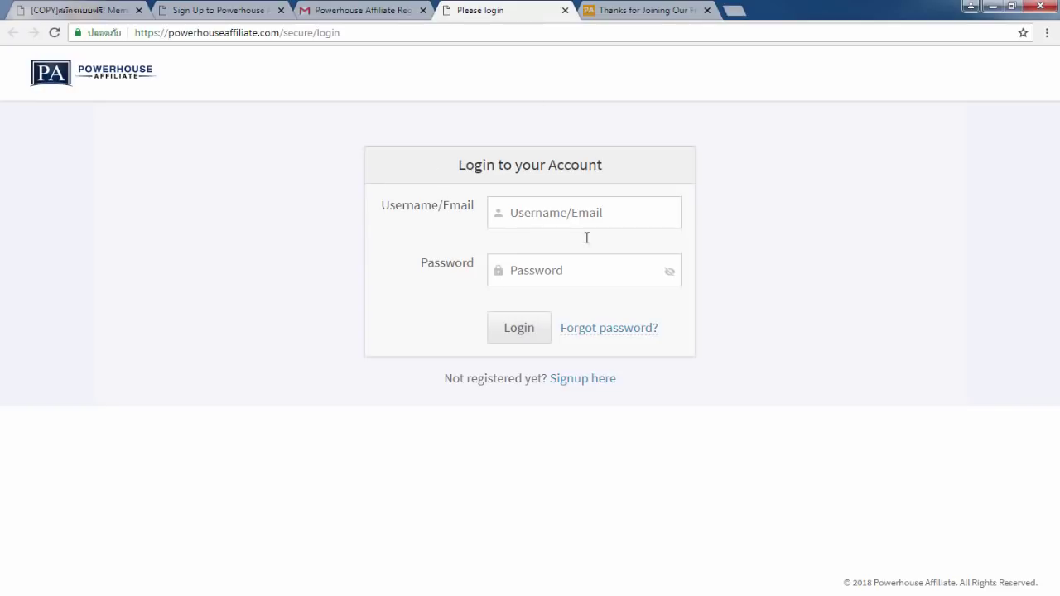
click(377, 7)
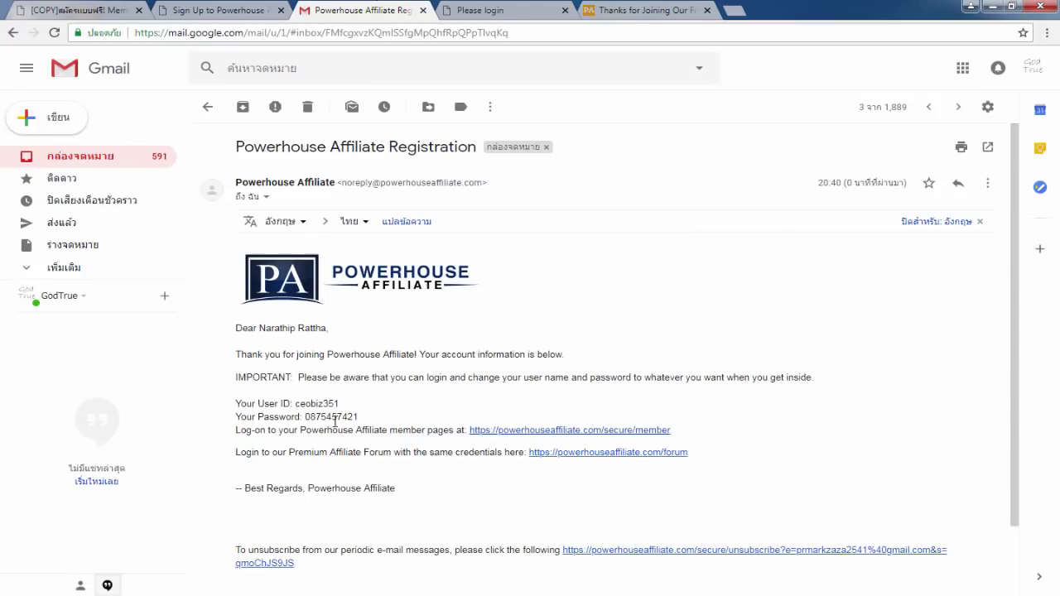
drag(297, 402, 343, 404)
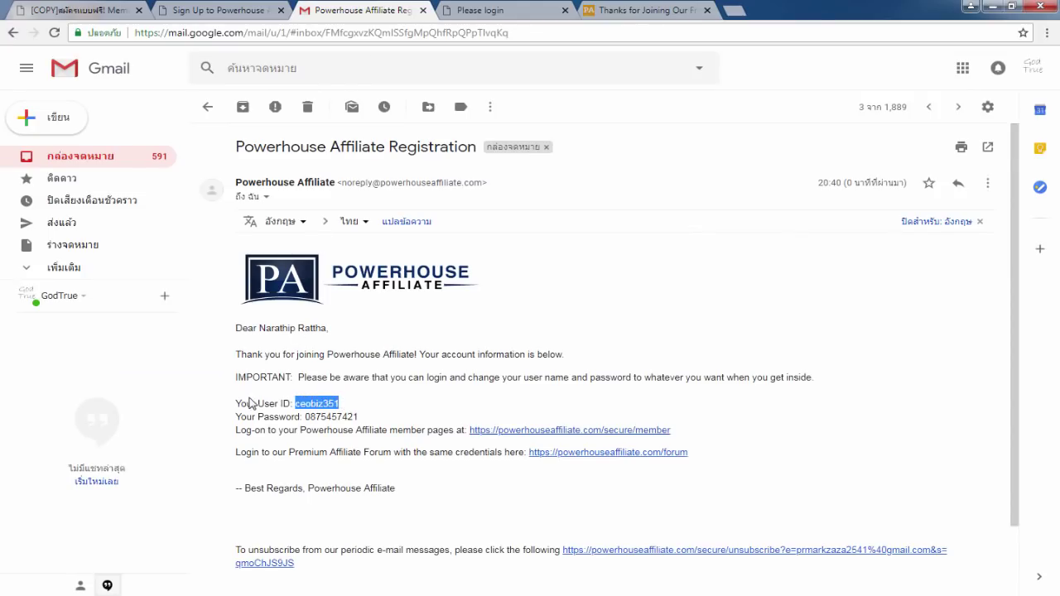
drag(246, 403, 284, 407)
click(553, 9)
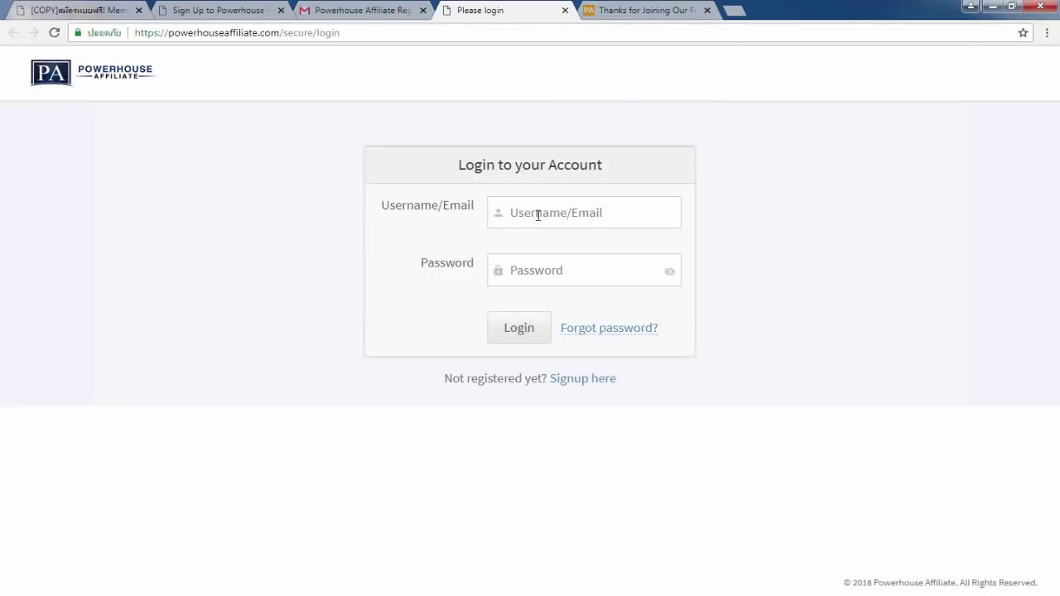
click(397, 7)
drag(263, 416, 288, 416)
click(461, 8)
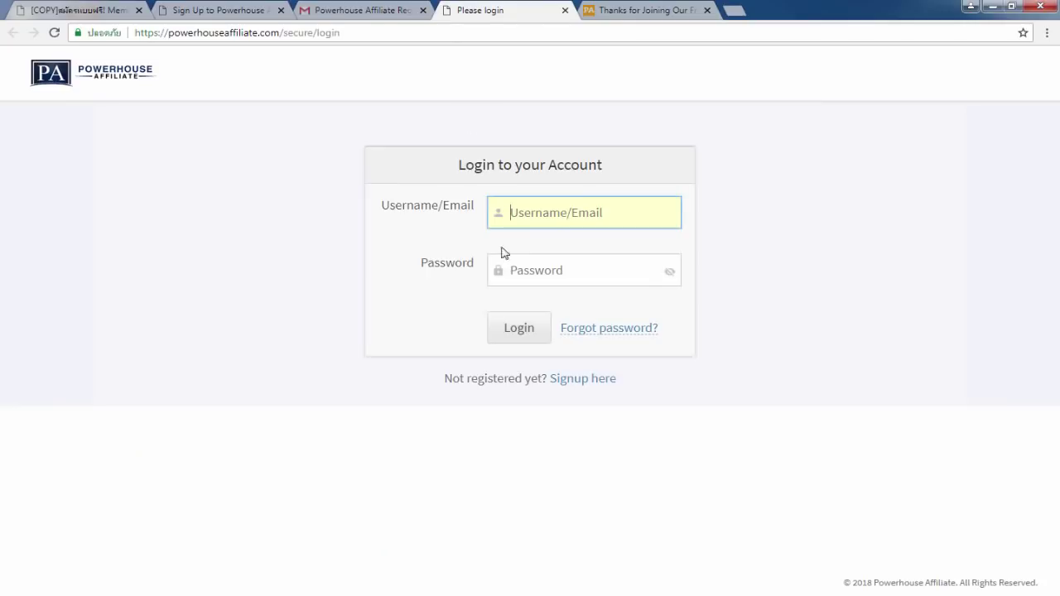
Log in, review the member dashboard with its referral link, then close it.
click(516, 270)
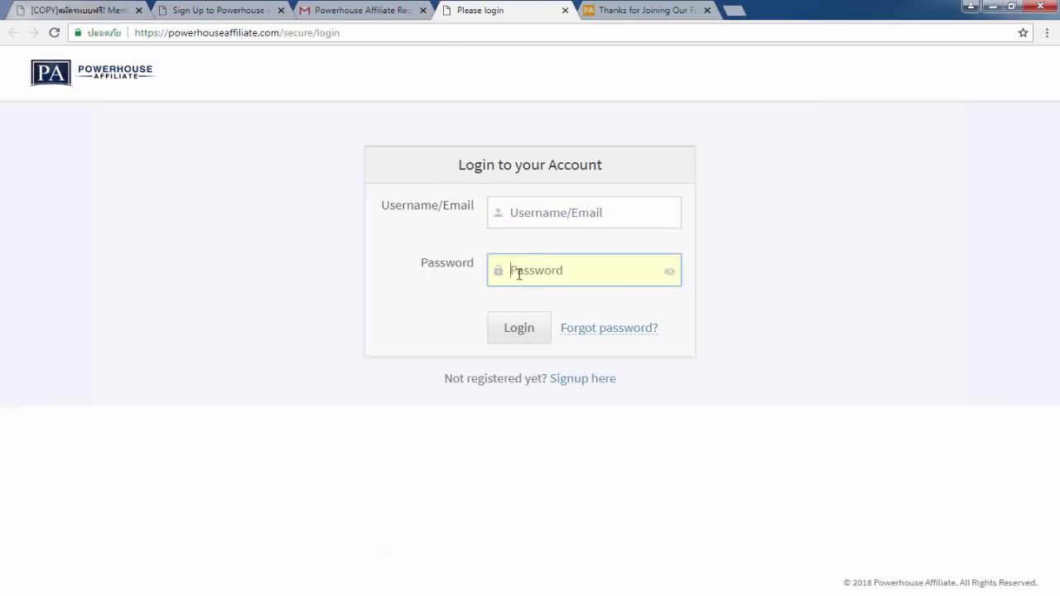
click(524, 341)
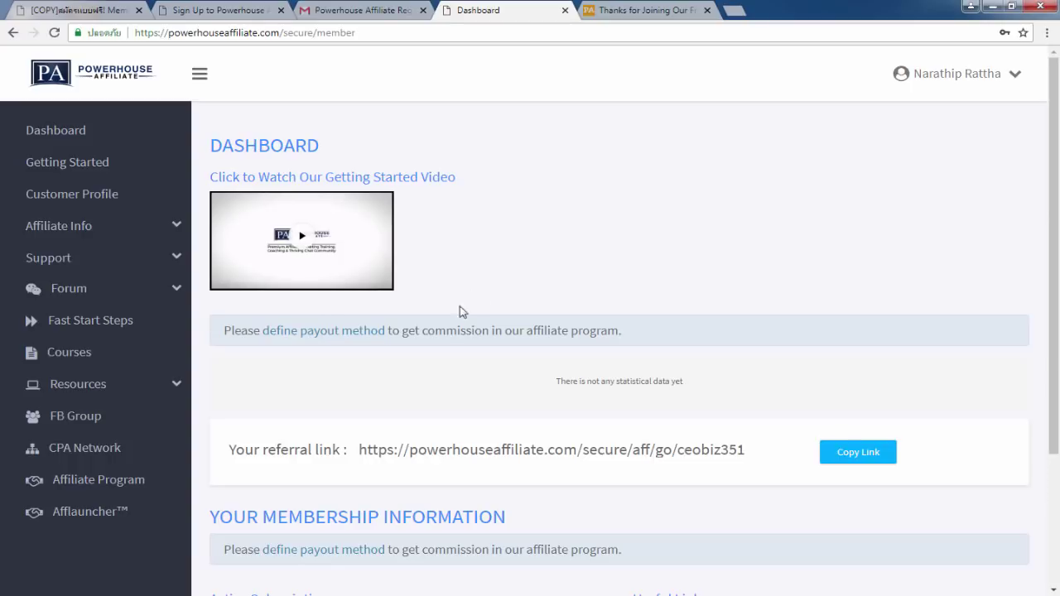
scroll(416, 279, down, 3)
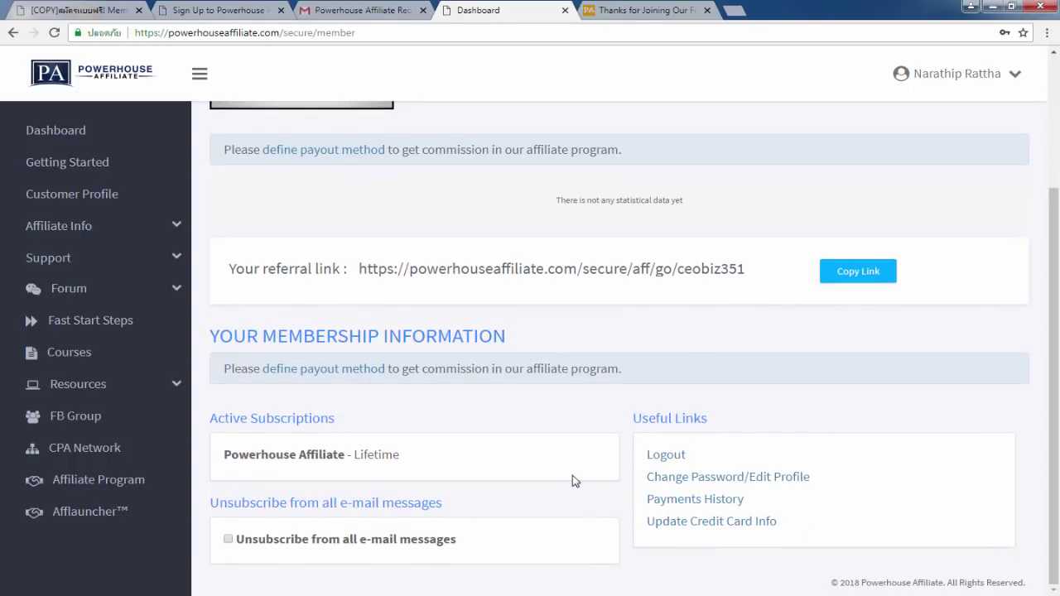
scroll(522, 301, up, 3)
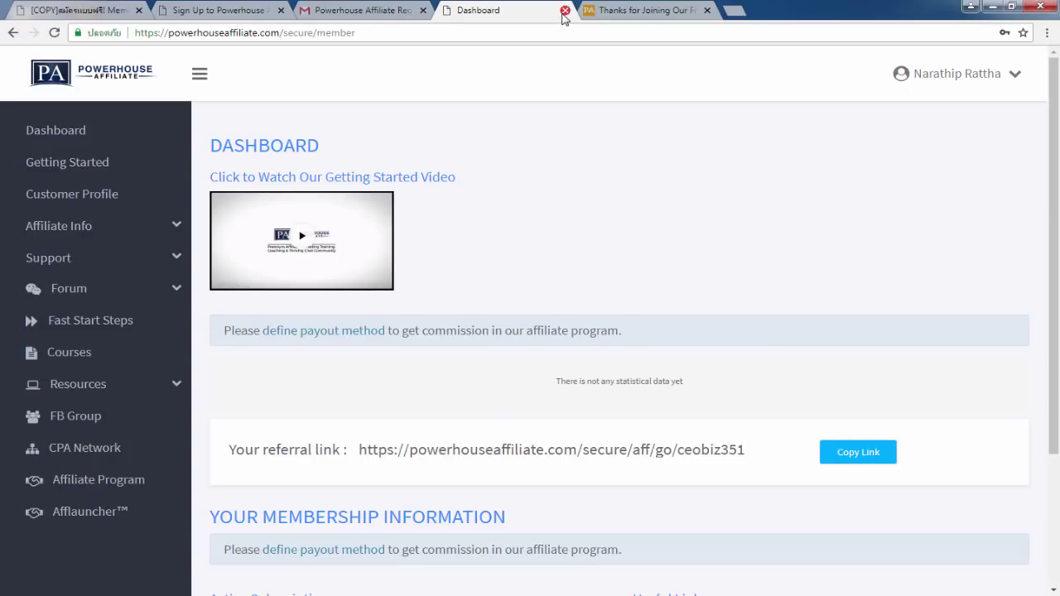
click(565, 10)
Close the thanks, Gmail and sign-up tabs, then open the contact-for-advice Facebook link.
click(566, 10)
click(422, 10)
click(281, 10)
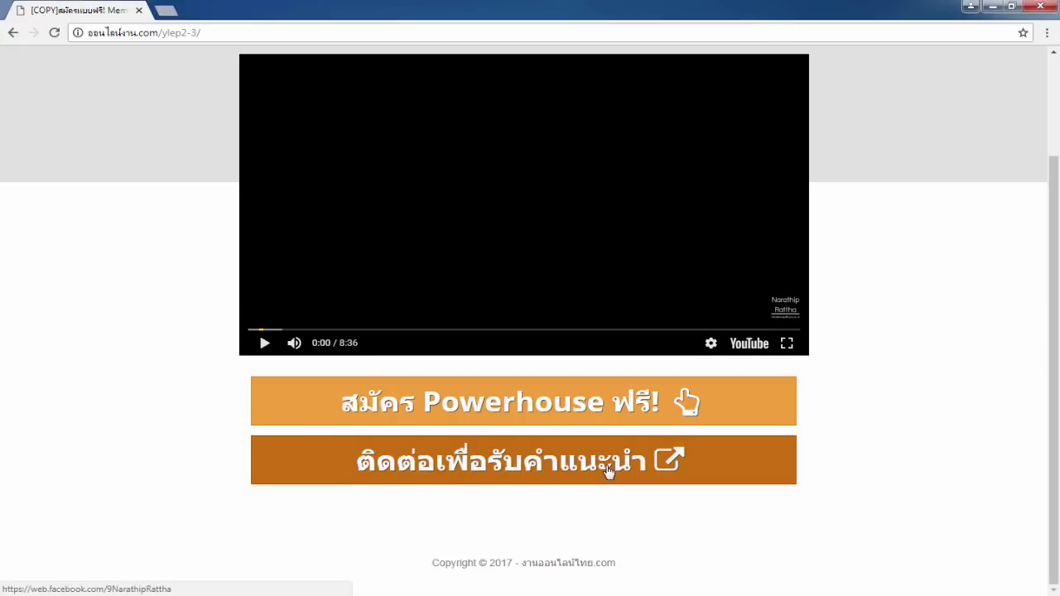
click(483, 466)
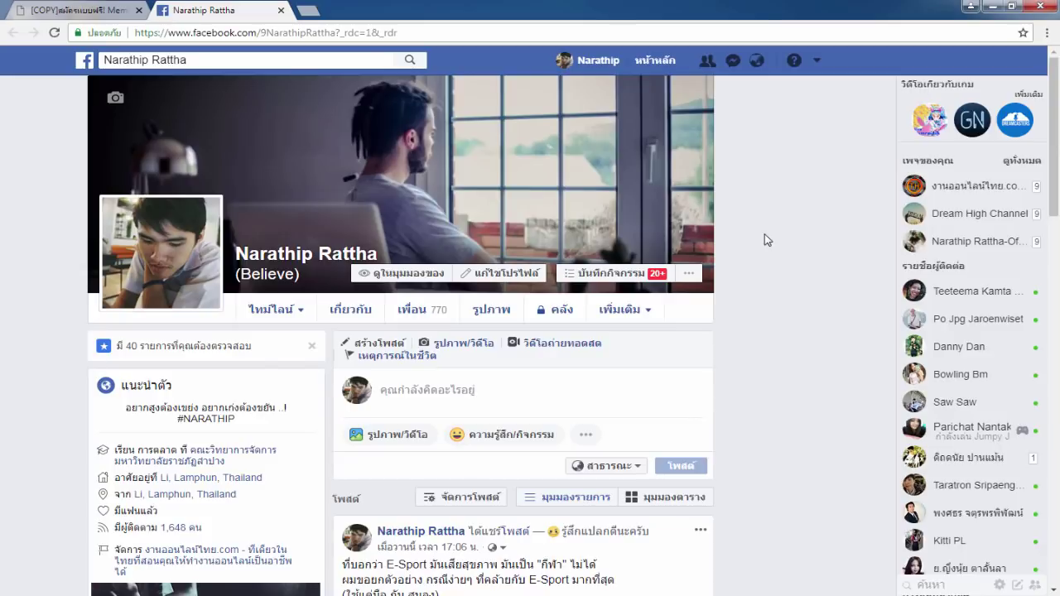
click(96, 8)
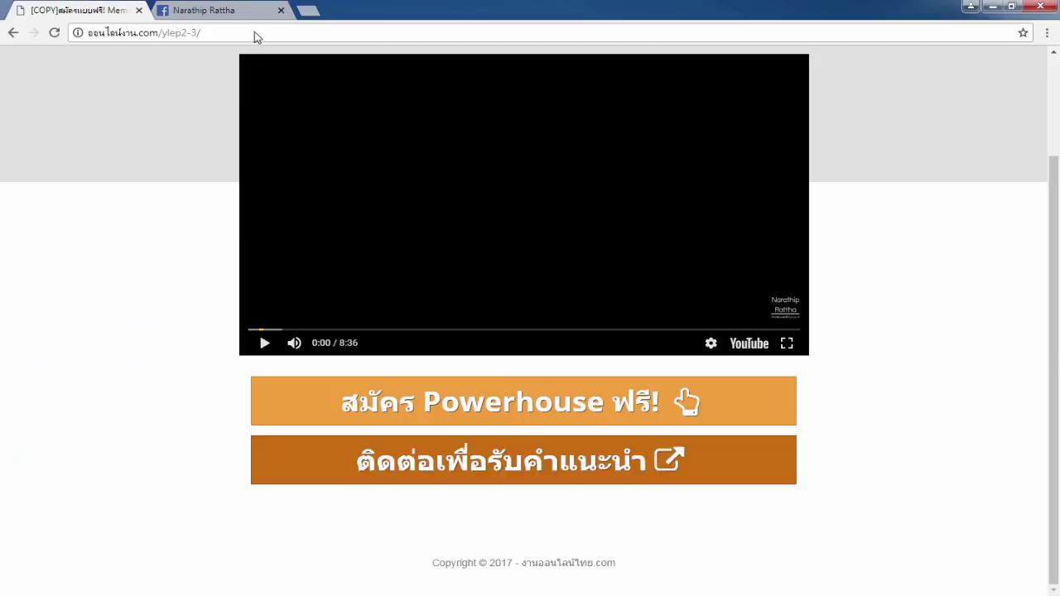
scroll(513, 155, up, 2)
drag(515, 100, 689, 100)
key(ctrl+Tab)
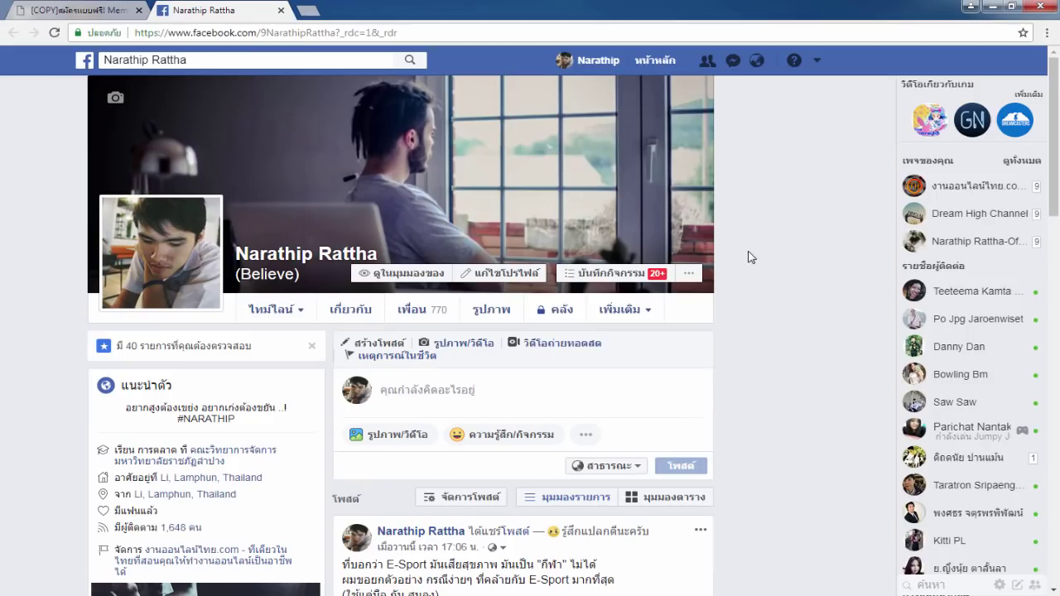